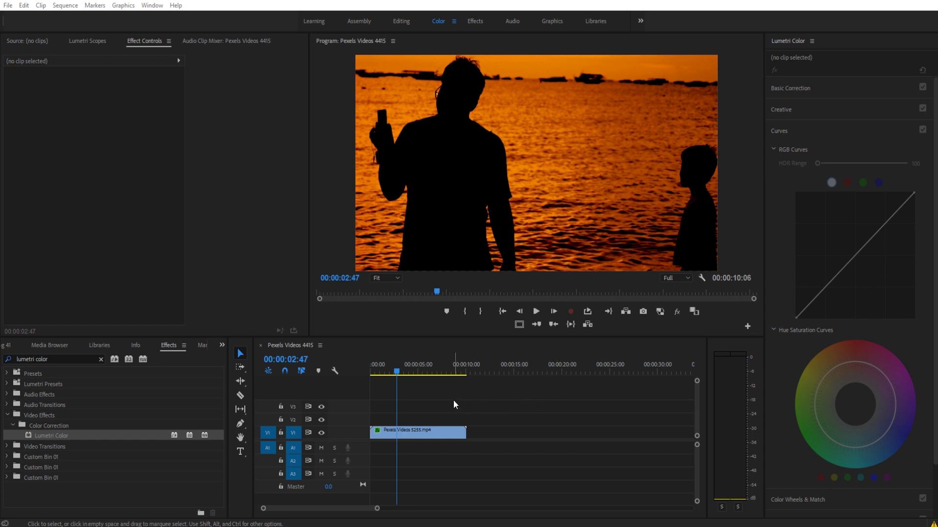
Select the beach clip, show its Basic Correction settings, and bypass the Lumetri grade
click(761, 84)
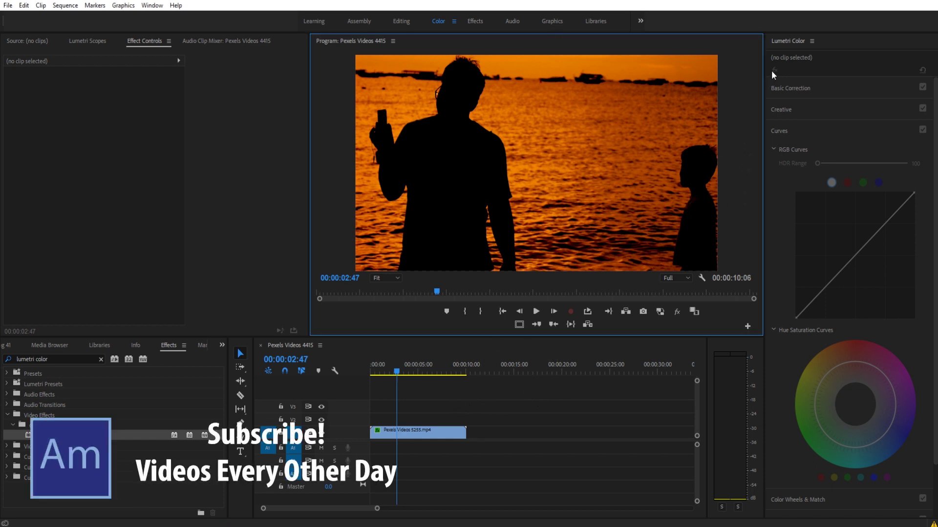
click(775, 69)
click(426, 432)
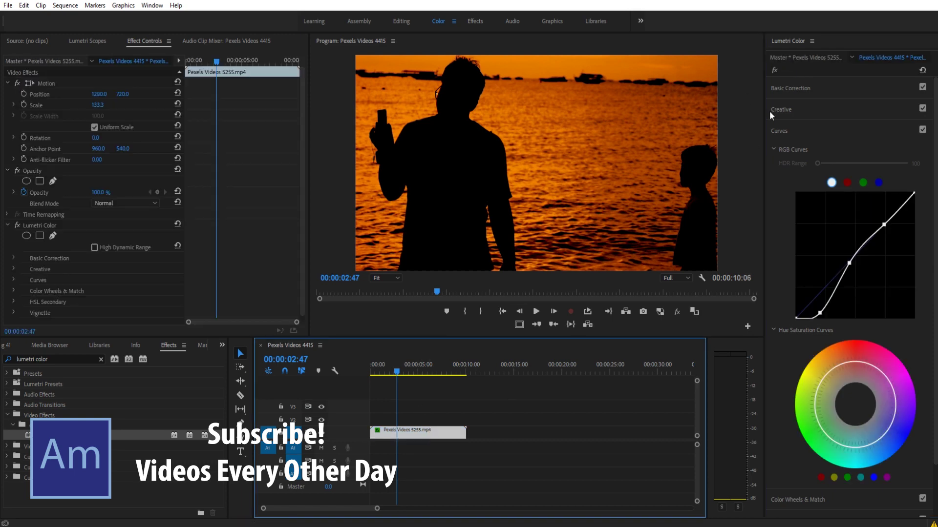
click(803, 88)
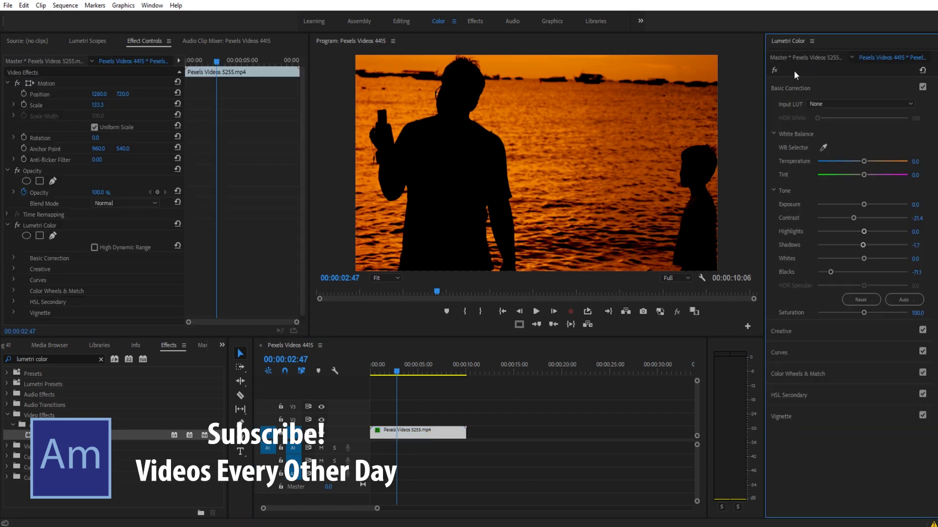
click(774, 70)
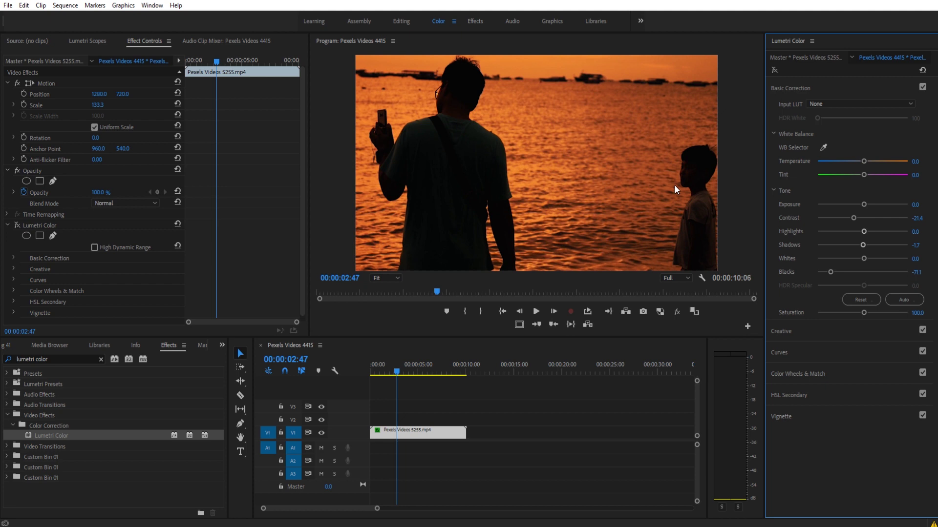
Toggle the Lumetri grade off and on repeatedly to compare, leaving it enabled
click(774, 69)
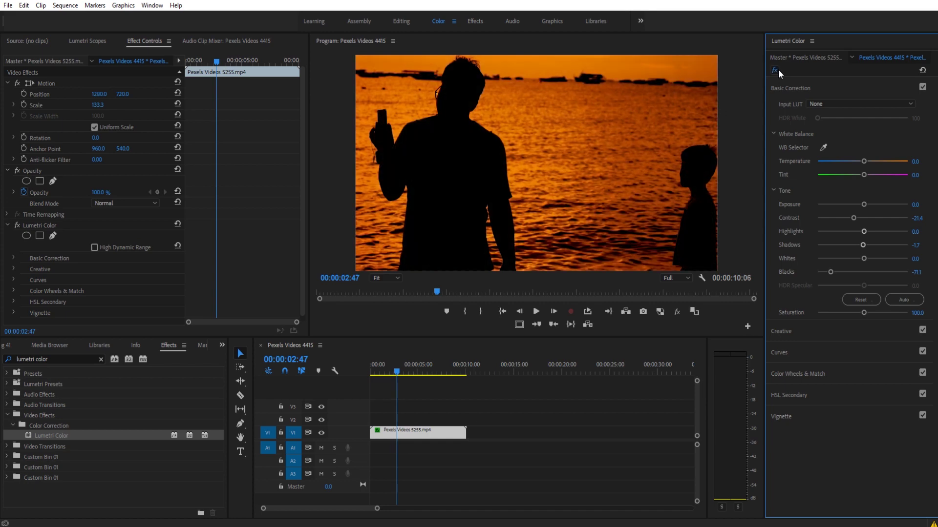
click(776, 70)
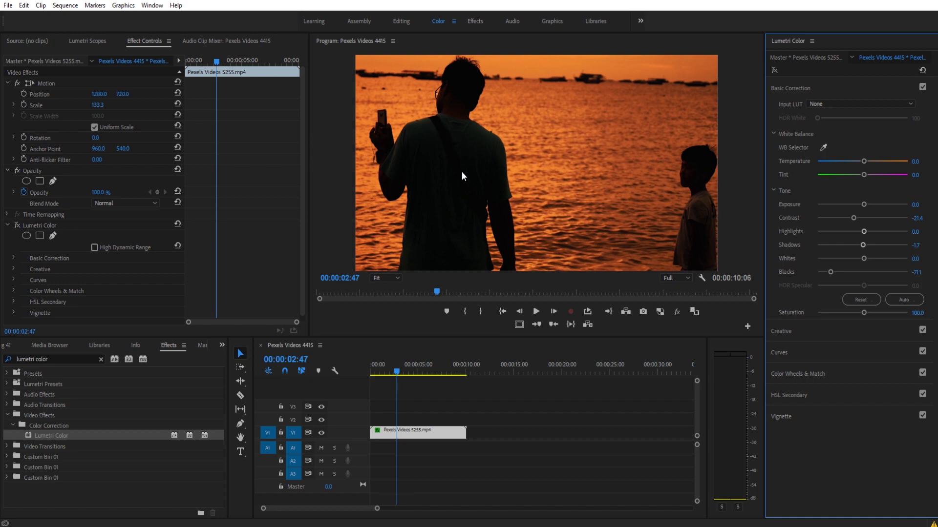
click(775, 71)
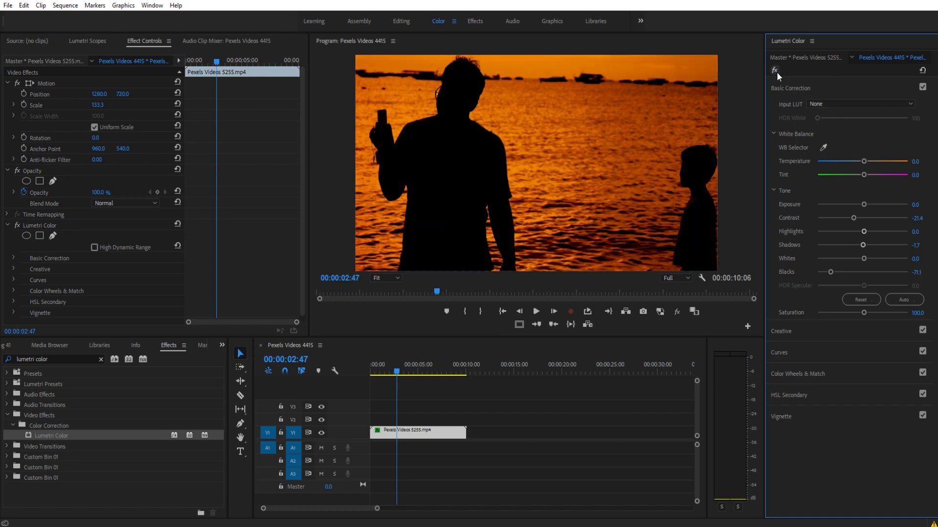
click(777, 71)
click(777, 72)
Delete the old Lumetri Color effect and apply a fresh Lumetri Color to the clip
click(36, 226)
key(Delete)
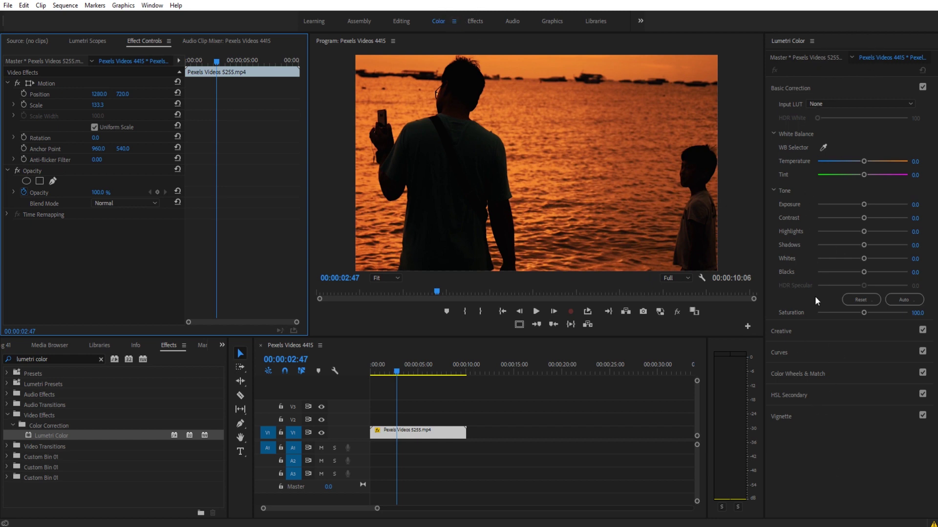
drag(43, 433, 401, 442)
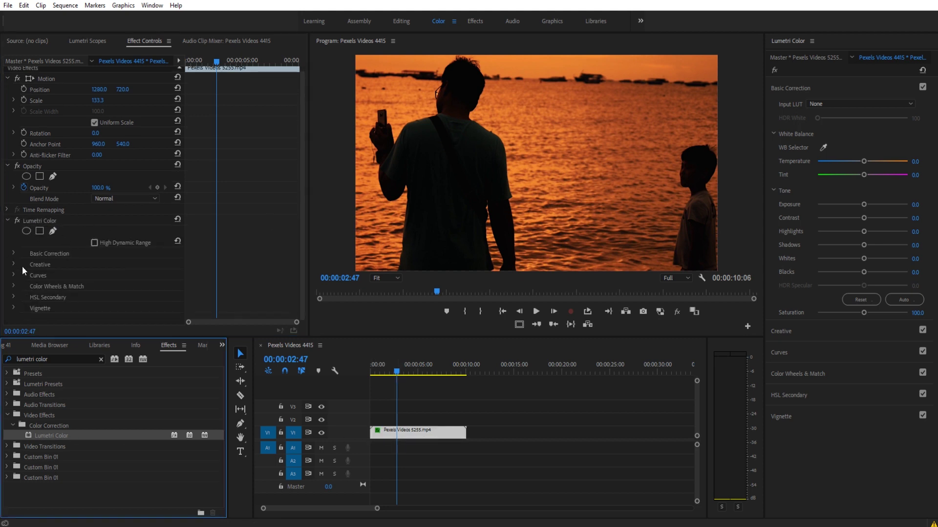
Expand the new effect's Curves section to review it, then collapse it again
click(13, 276)
scroll(95, 261, down, 1)
scroll(95, 262, down, 4)
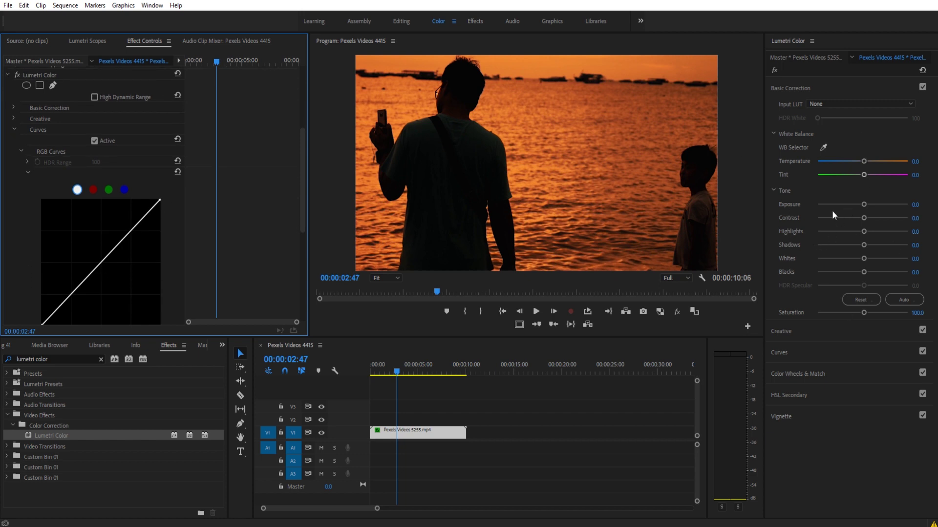
scroll(45, 225, down, 1)
scroll(45, 227, up, 3)
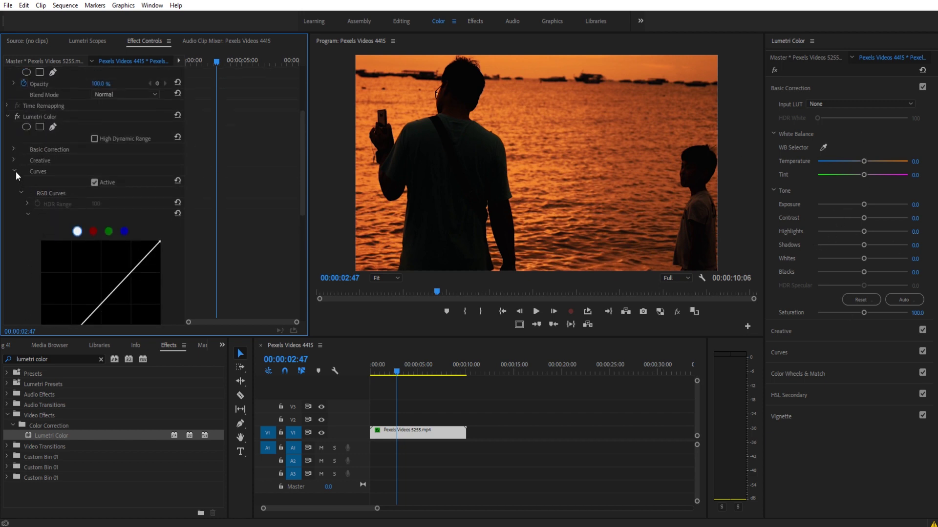
click(14, 172)
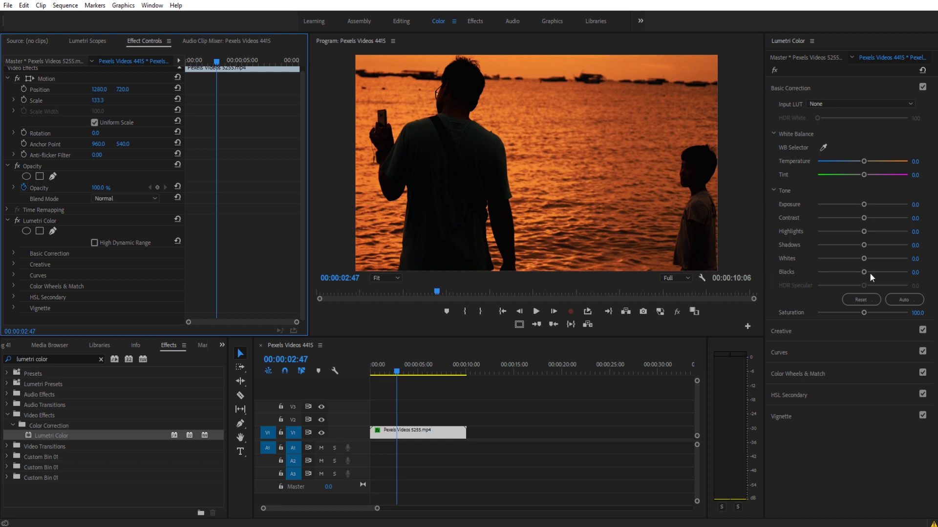
Drag the Tone Blacks slider down to -41.6 to darken the man and boy
drag(862, 273, 844, 273)
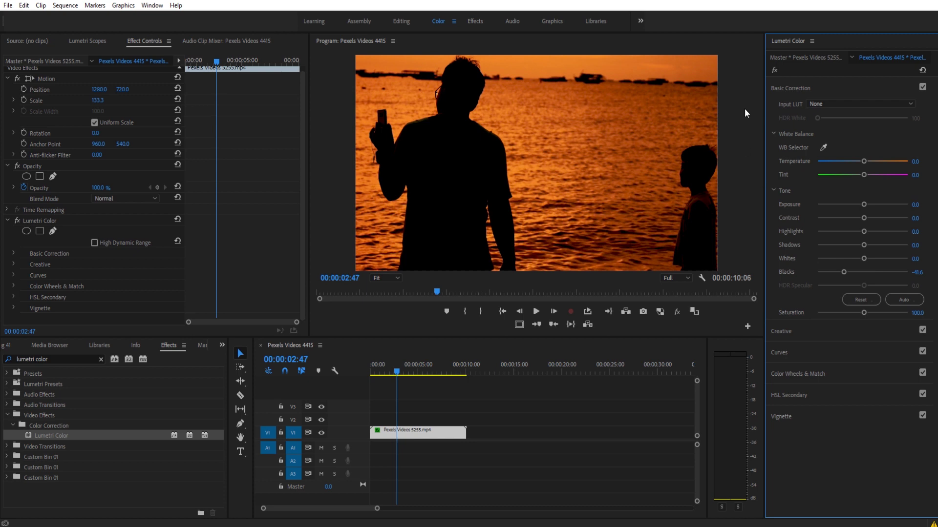
Compare the grade with the original, then set Contrast to -13.5
click(774, 67)
click(775, 67)
click(775, 67)
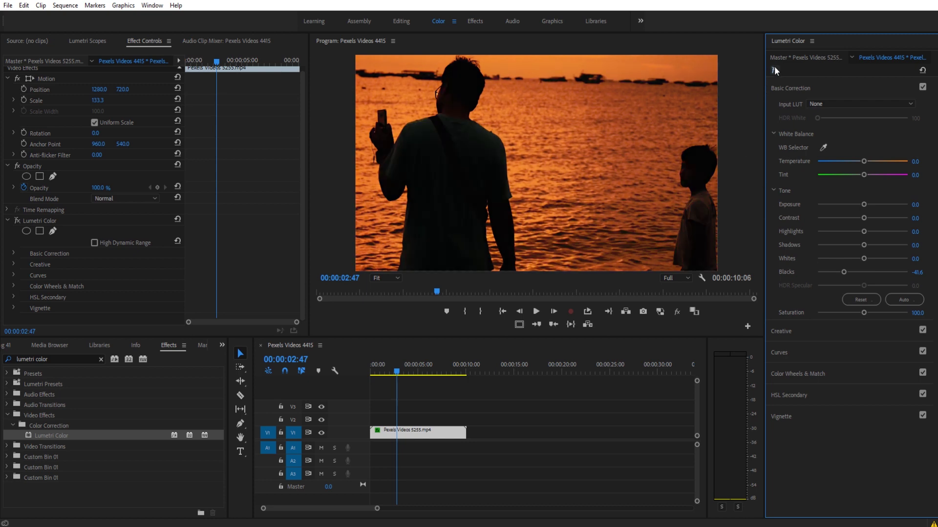
click(774, 68)
click(774, 68)
click(775, 69)
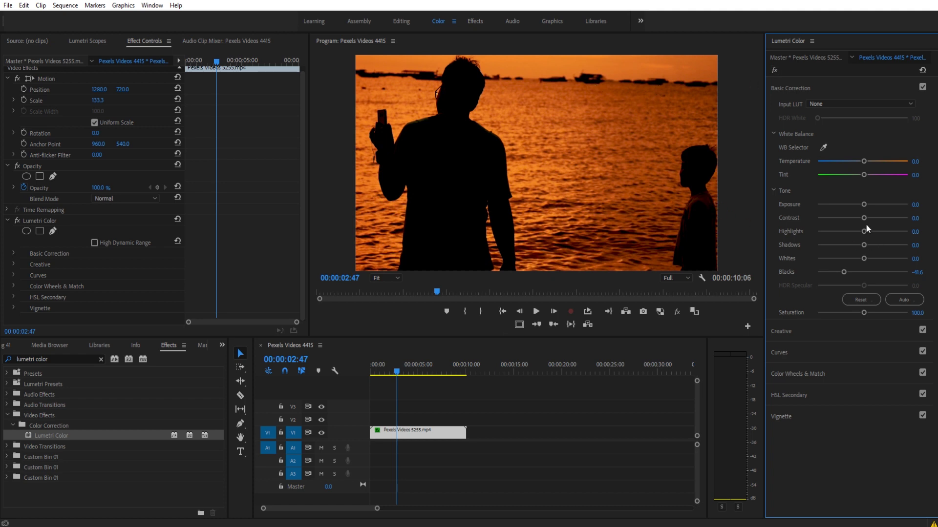
drag(864, 218, 873, 220)
mouse_move(873, 219)
mouse_down()
mouse_move(844, 218)
mouse_move(864, 218)
mouse_move(857, 222)
mouse_up()
Compare before and after, leave the grade enabled, and show the RGB Curves
click(775, 69)
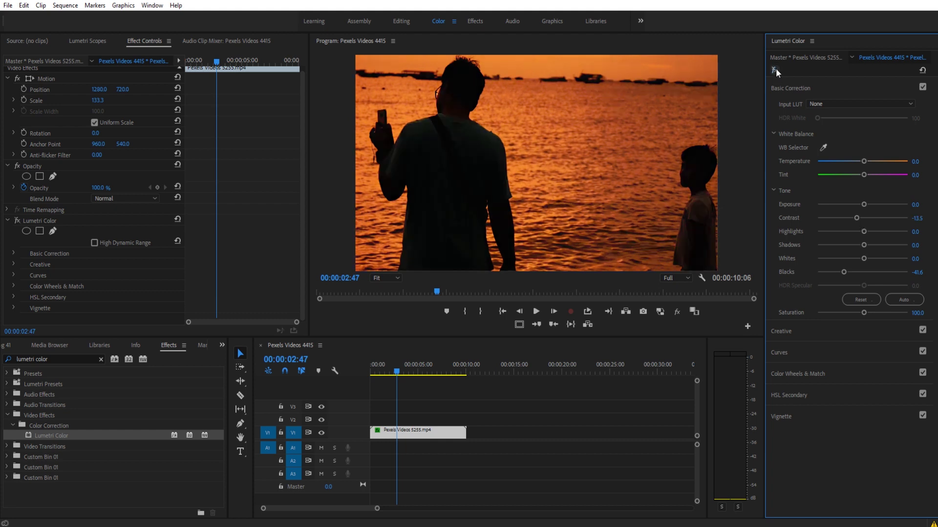
click(776, 68)
click(775, 68)
click(776, 68)
click(775, 68)
click(776, 68)
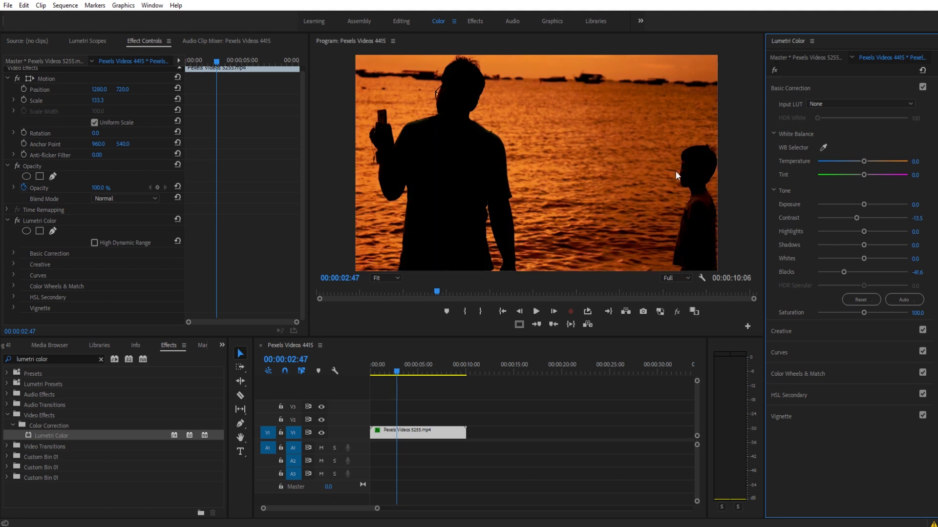
click(826, 351)
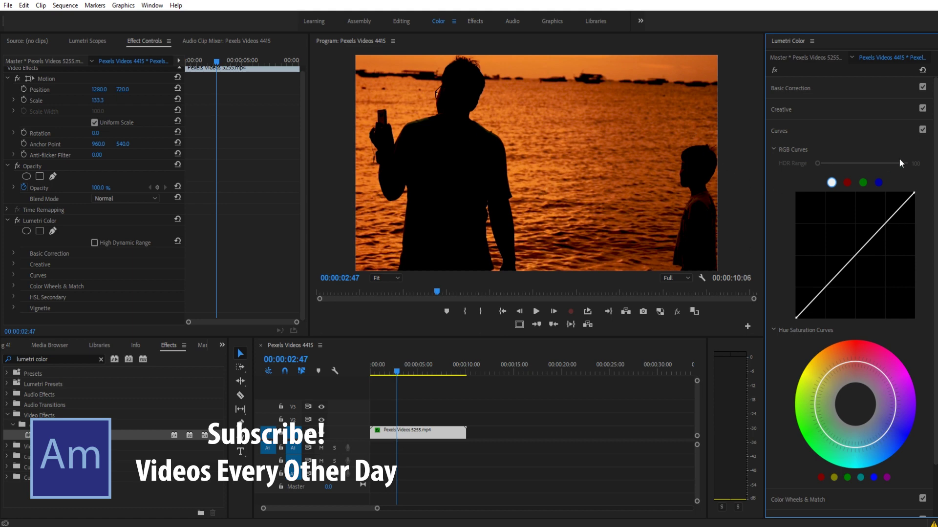
Add points to the master RGB curve and shape a steep S that crushes the shadows
click(846, 265)
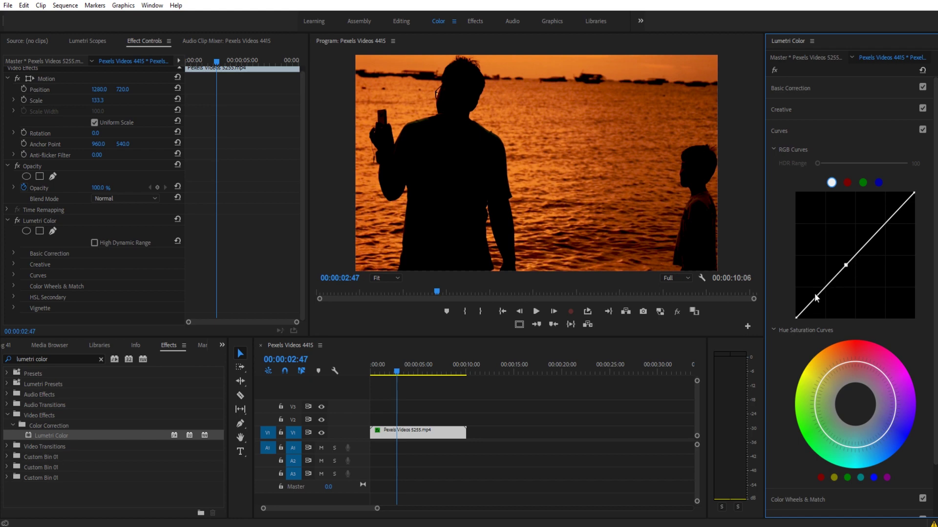
drag(816, 298, 821, 310)
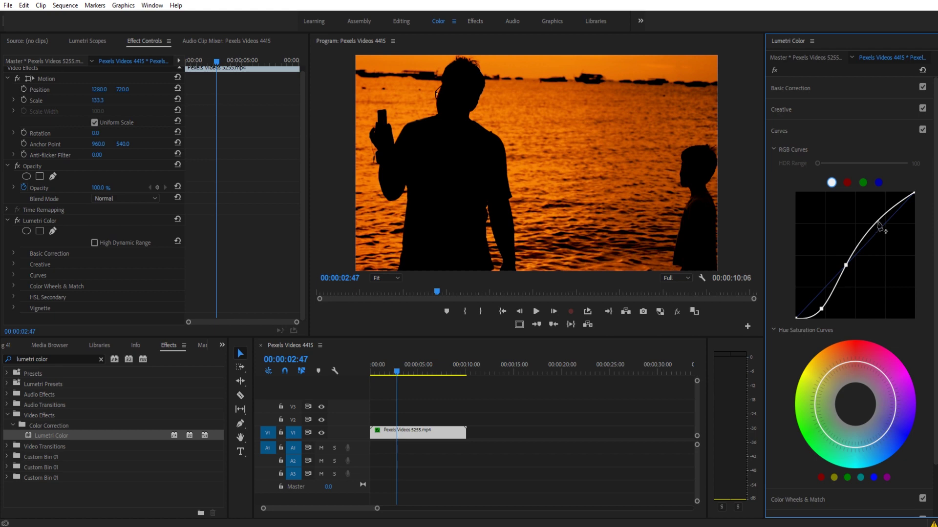
drag(877, 222, 884, 226)
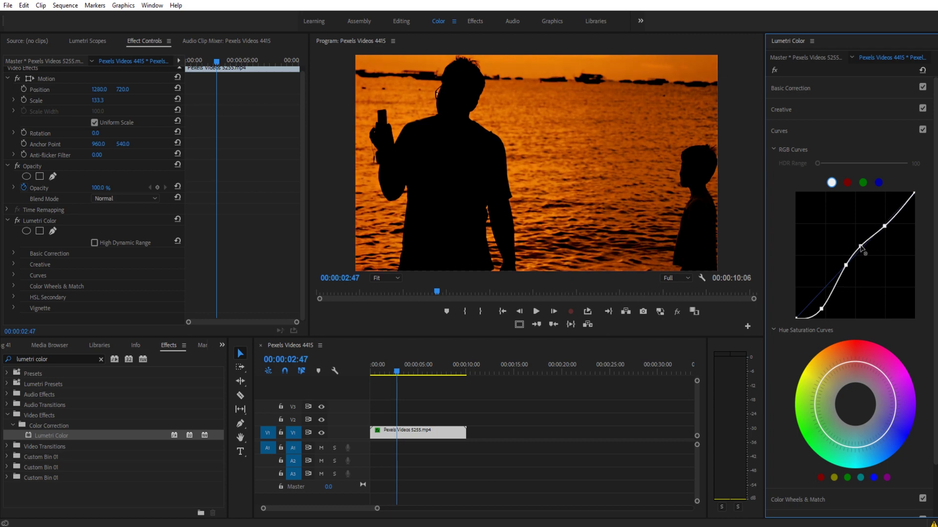
click(861, 247)
drag(822, 310, 816, 313)
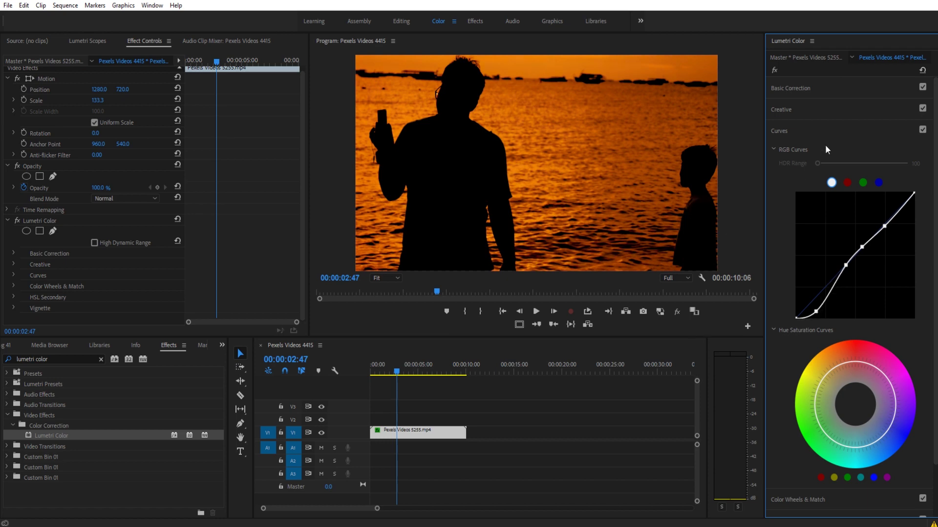
Toggle the color grade off and on to compare, leaving it enabled
click(774, 69)
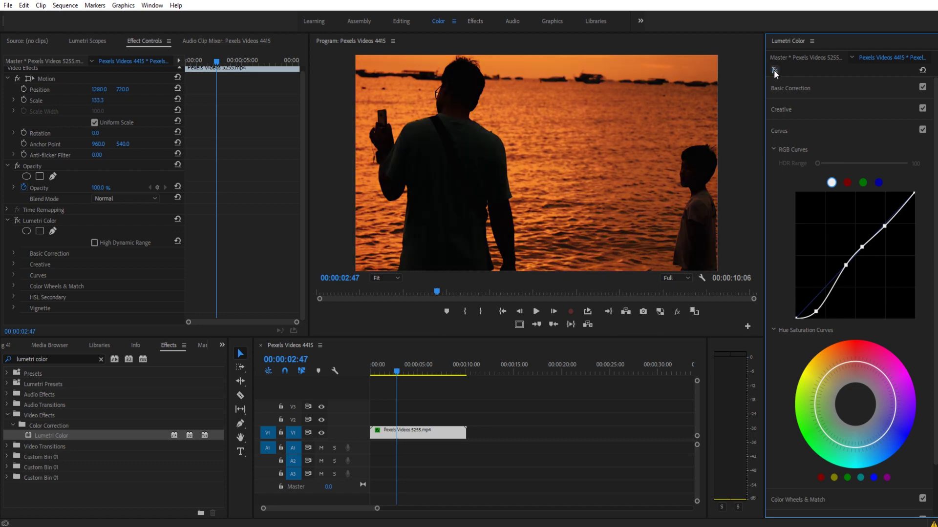
click(773, 69)
click(774, 69)
click(774, 69)
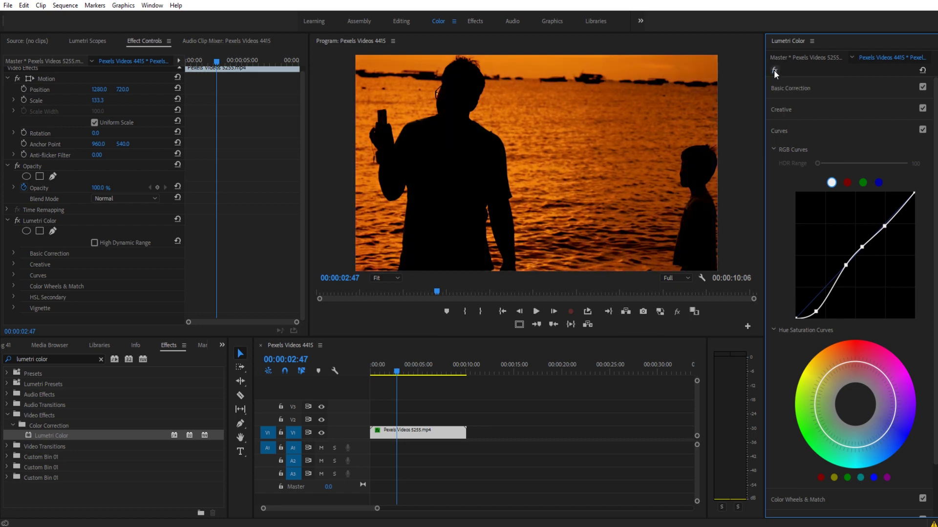
Scrub to frame 00:00:02:06 and nudge the RGB curve's darkest point to refine shadows
click(400, 374)
drag(399, 373, 391, 367)
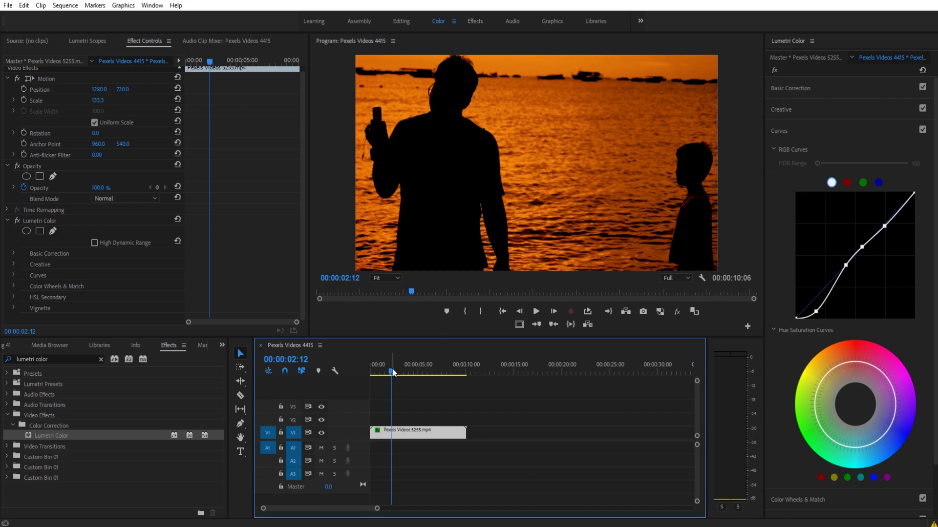
mouse_move(394, 373)
mouse_down()
mouse_move(377, 376)
mouse_move(391, 376)
mouse_up()
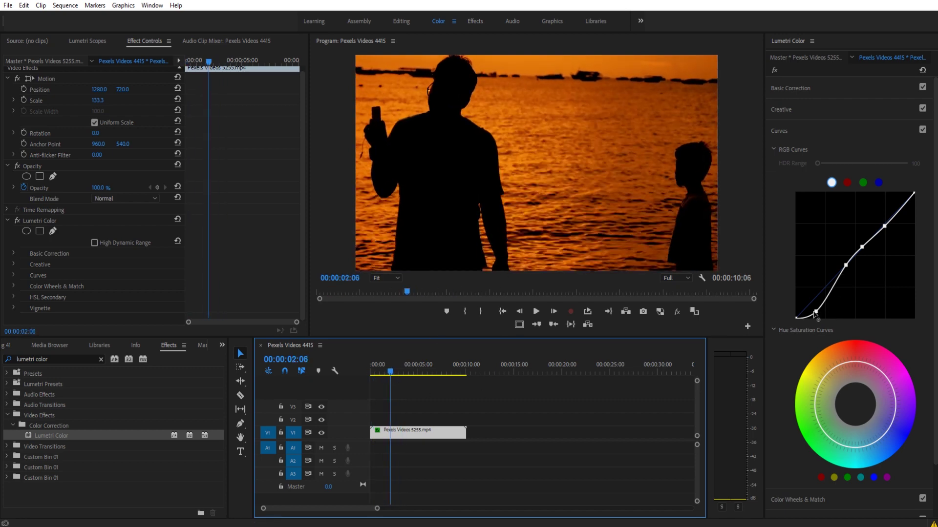
drag(814, 311, 829, 302)
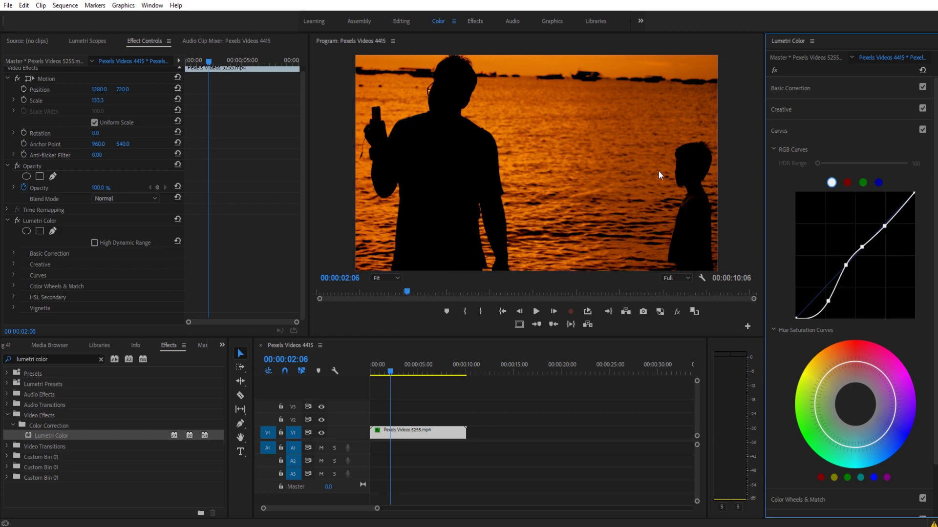
Give the red channel curve three points with its shadows bent down, then play back
click(847, 182)
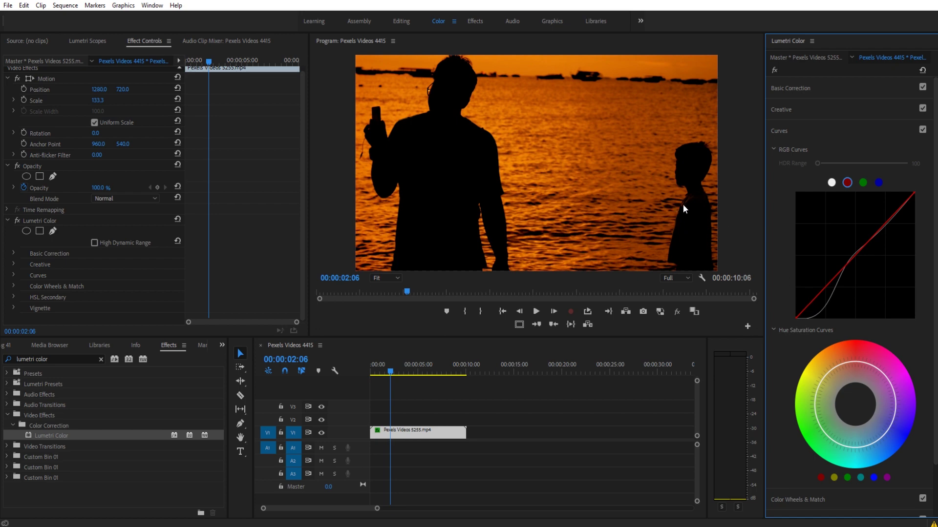
click(855, 254)
click(888, 221)
drag(819, 299, 830, 306)
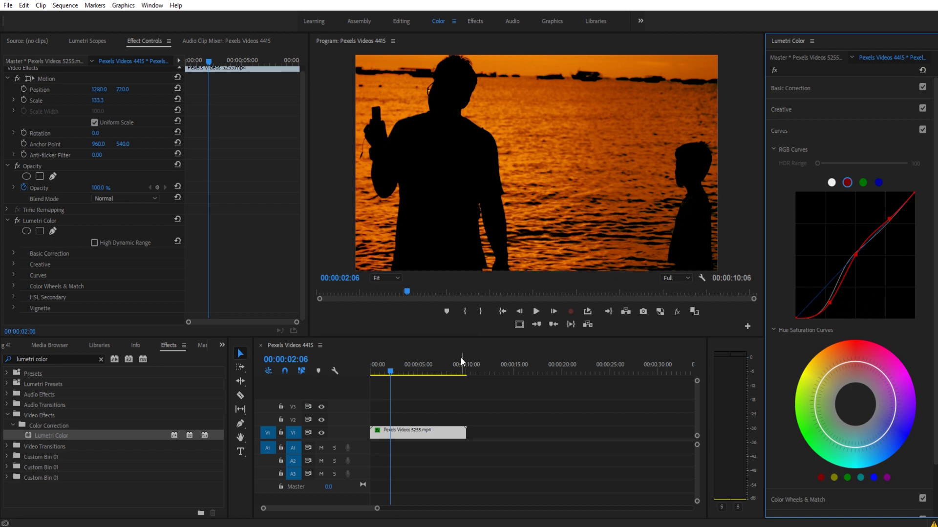
key(space)
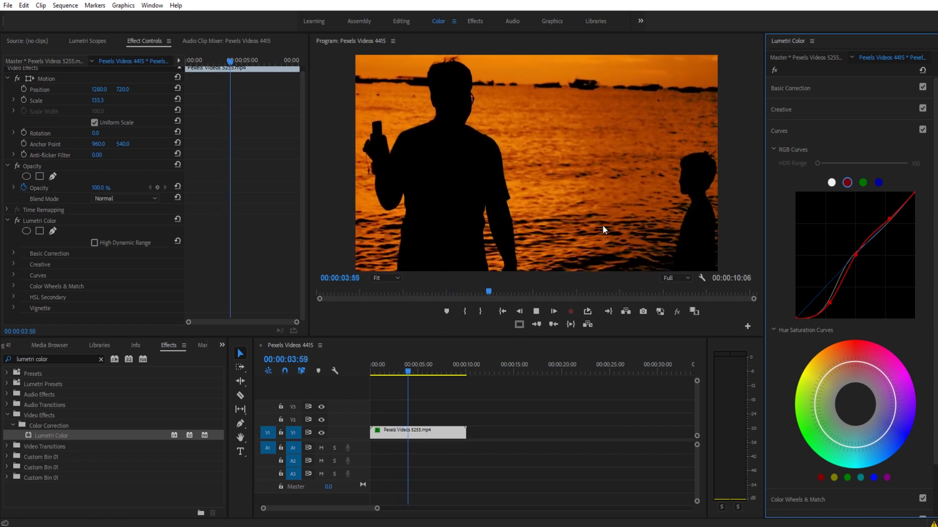
click(358, 371)
key(Home)
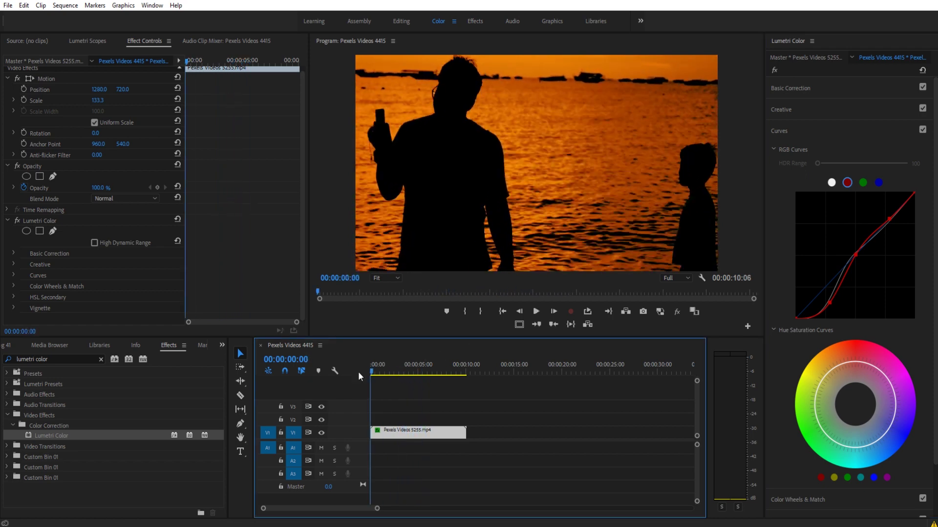
key(space)
click(772, 69)
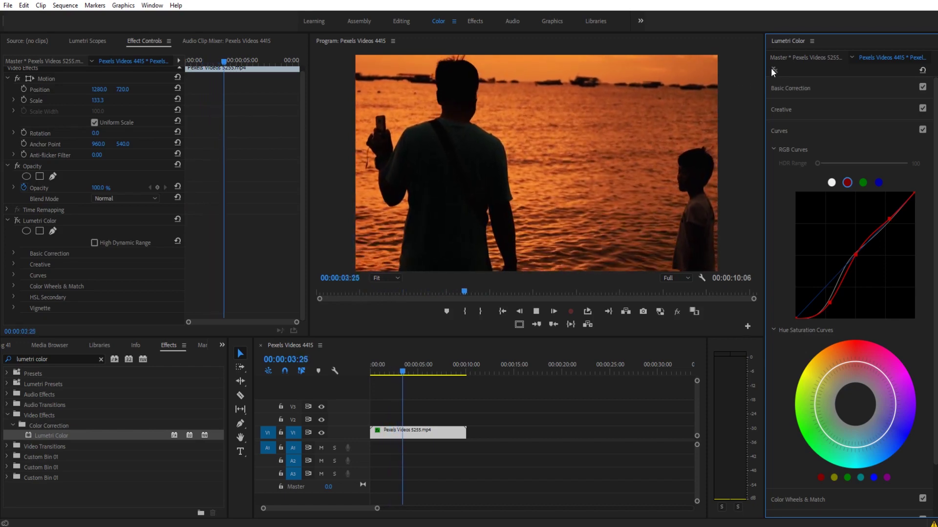
click(771, 69)
click(373, 371)
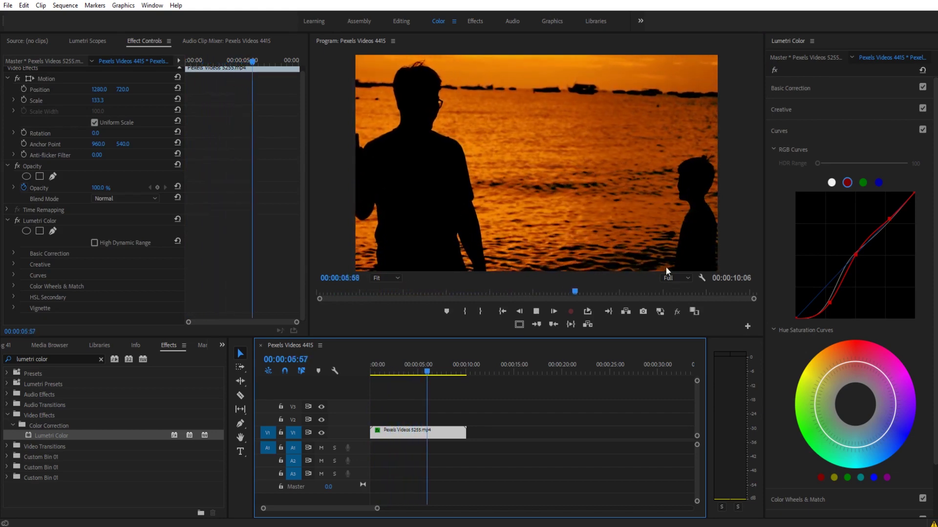
key(space)
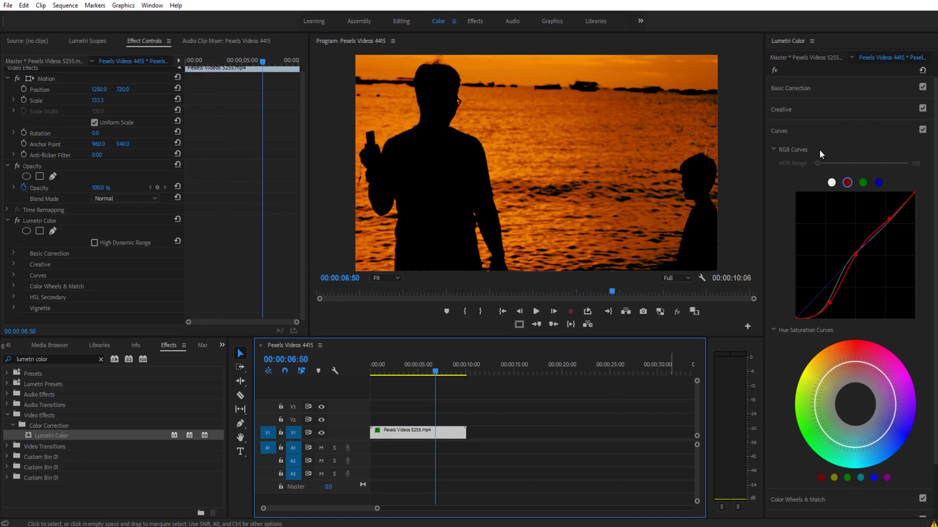
click(818, 89)
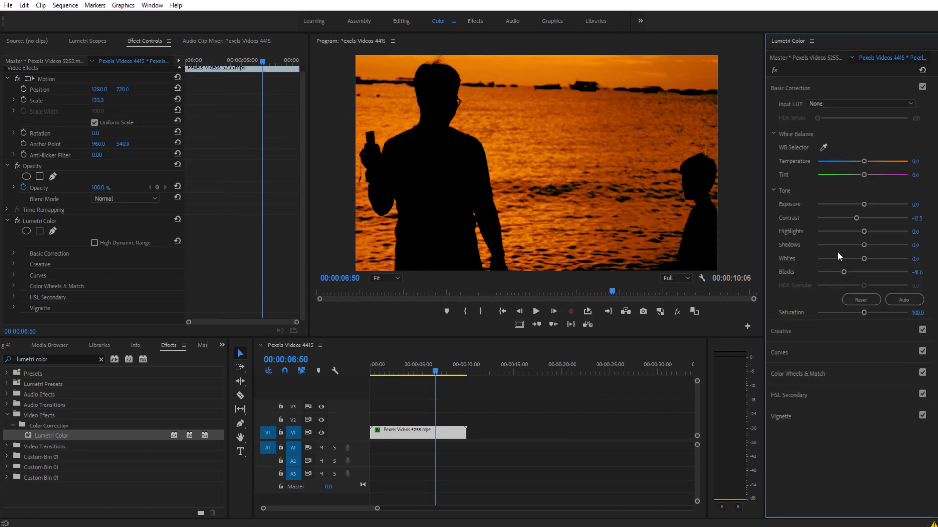
click(833, 349)
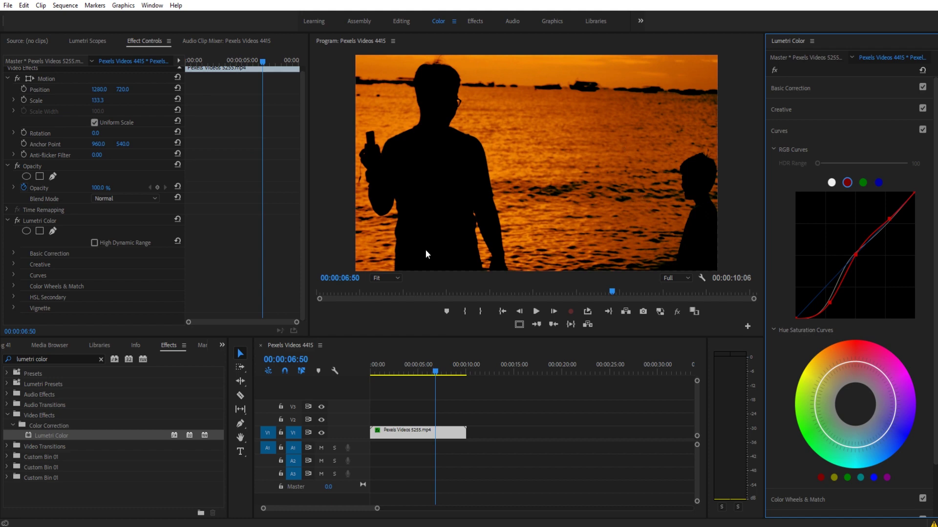
click(442, 370)
key(Home)
key(space)
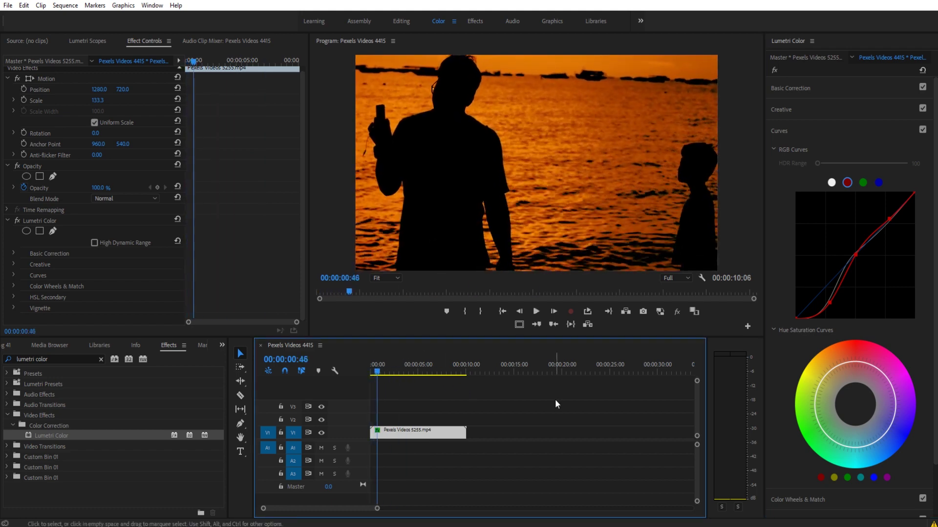